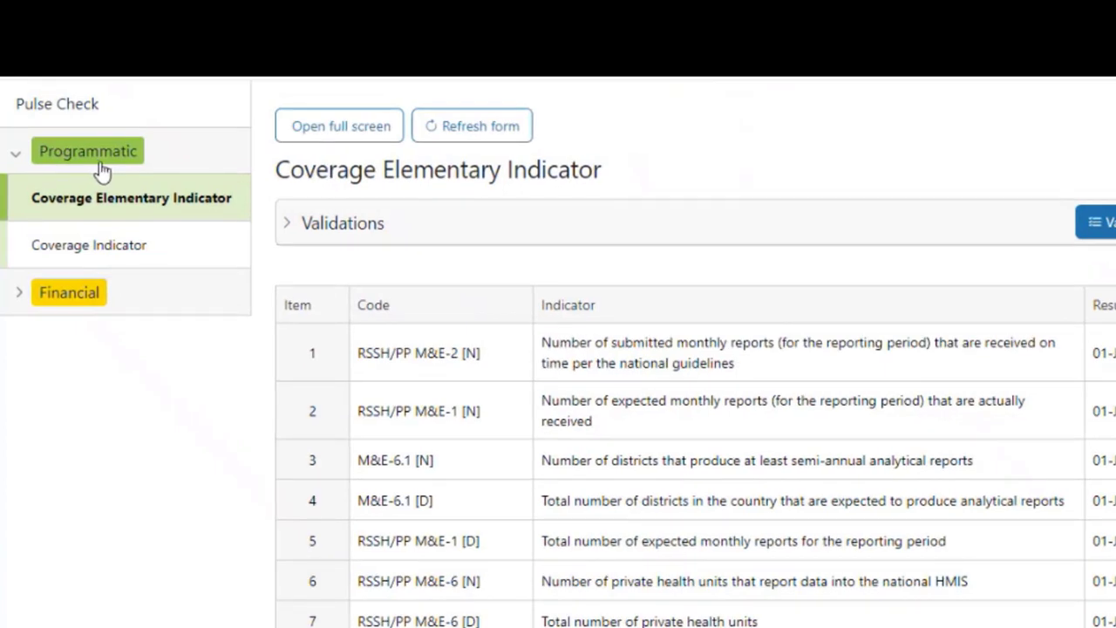
{"action": "left_click", "coordinate": [17, 160]}
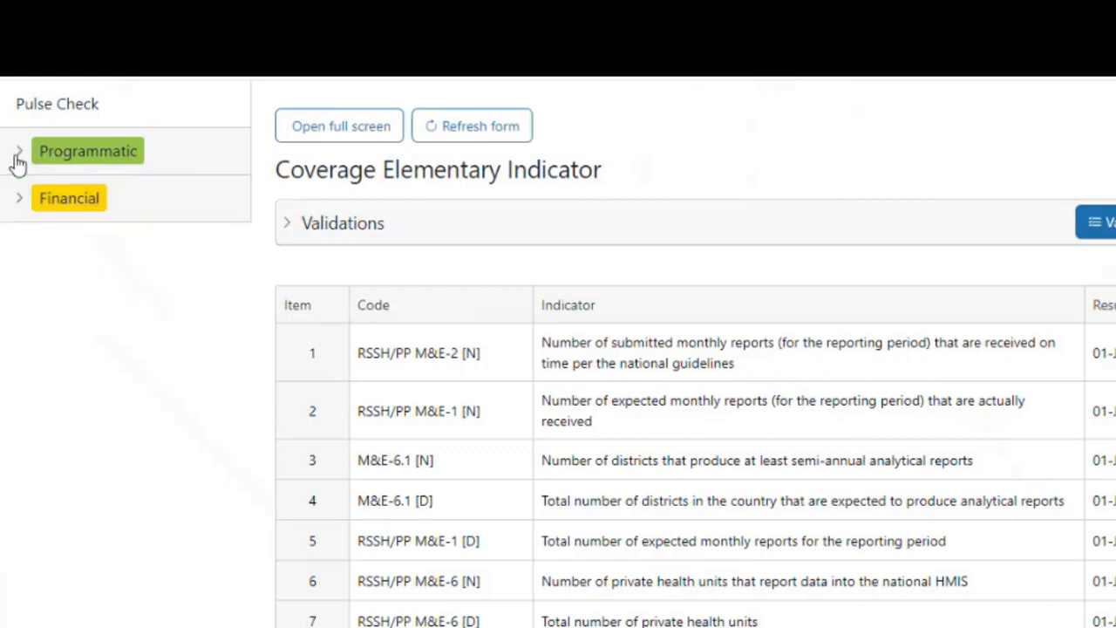
{"action": "left_click", "coordinate": [17, 161]}
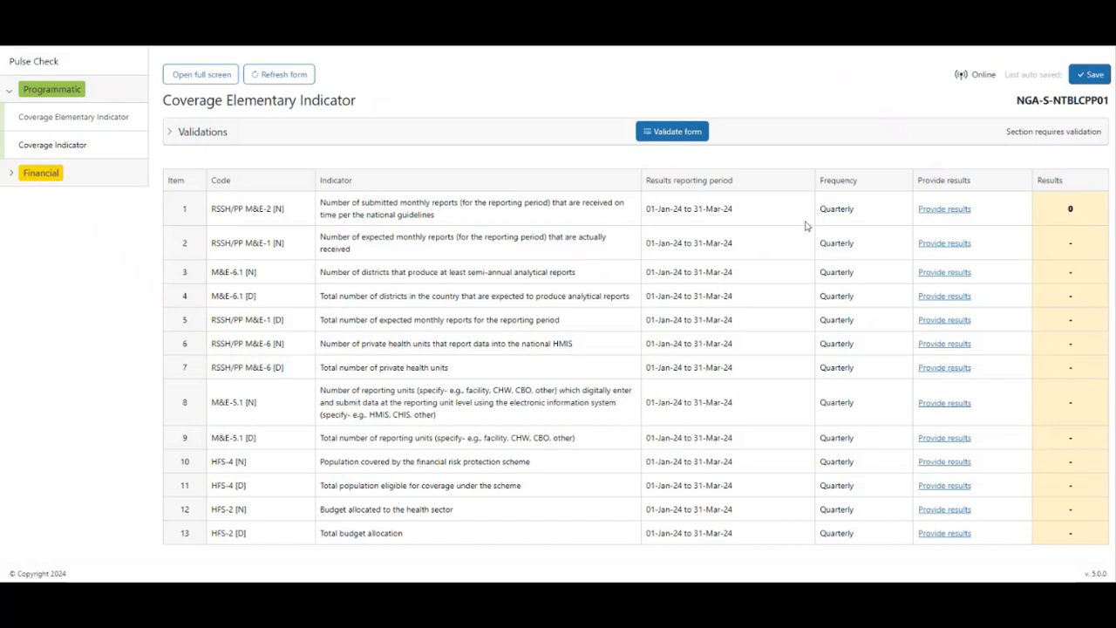
Provide a Q1 result of 2,000 for coverage elementary indicator RSSH/PP M&E-2 [N] and close its entry form
{"action": "left_click", "coordinate": [927, 209]}
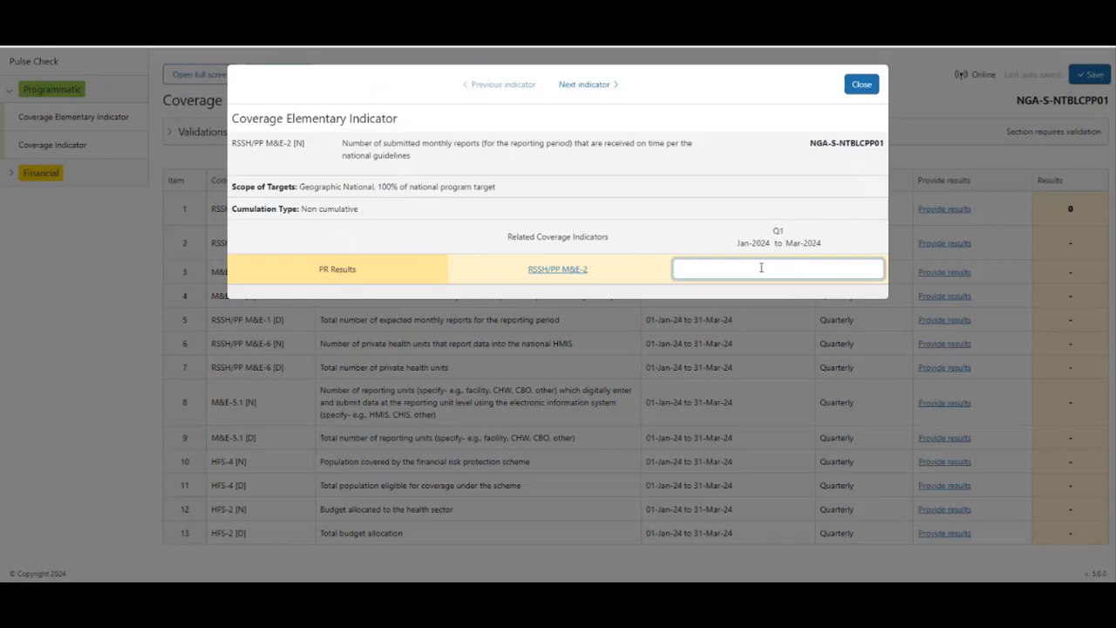
{"action": "type", "text": "2,0"}
{"action": "type", "text": "000"}
{"action": "left_click", "coordinate": [856, 89]}
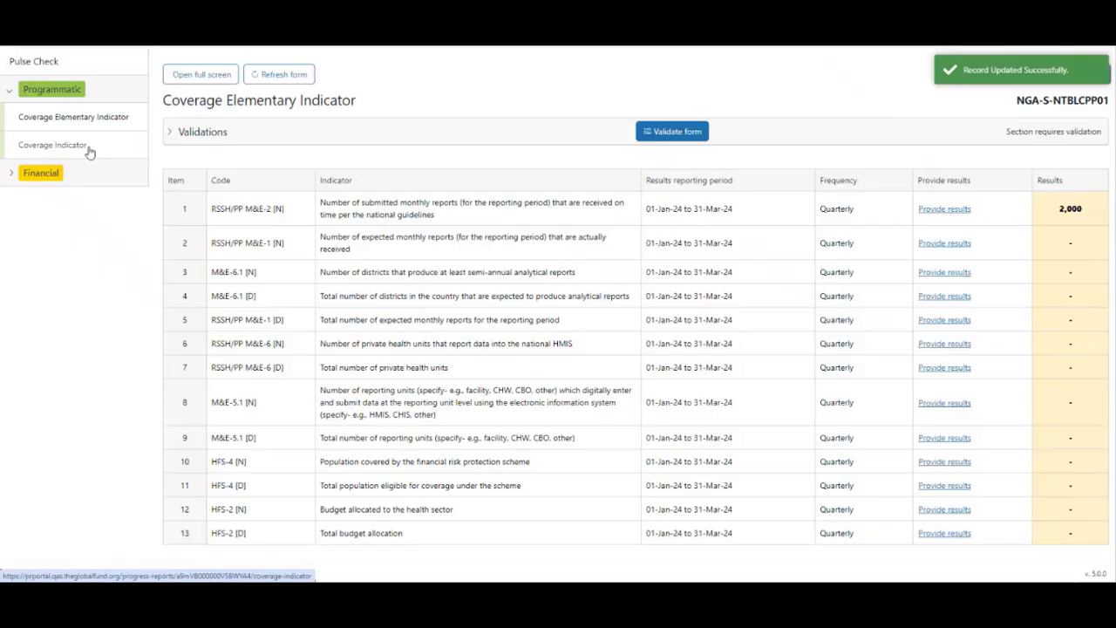
Add the PR comment "PR comments" to RSSH/PP M&E-2 in the Coverage Indicator form and close the entry
{"action": "left_click", "coordinate": [87, 148]}
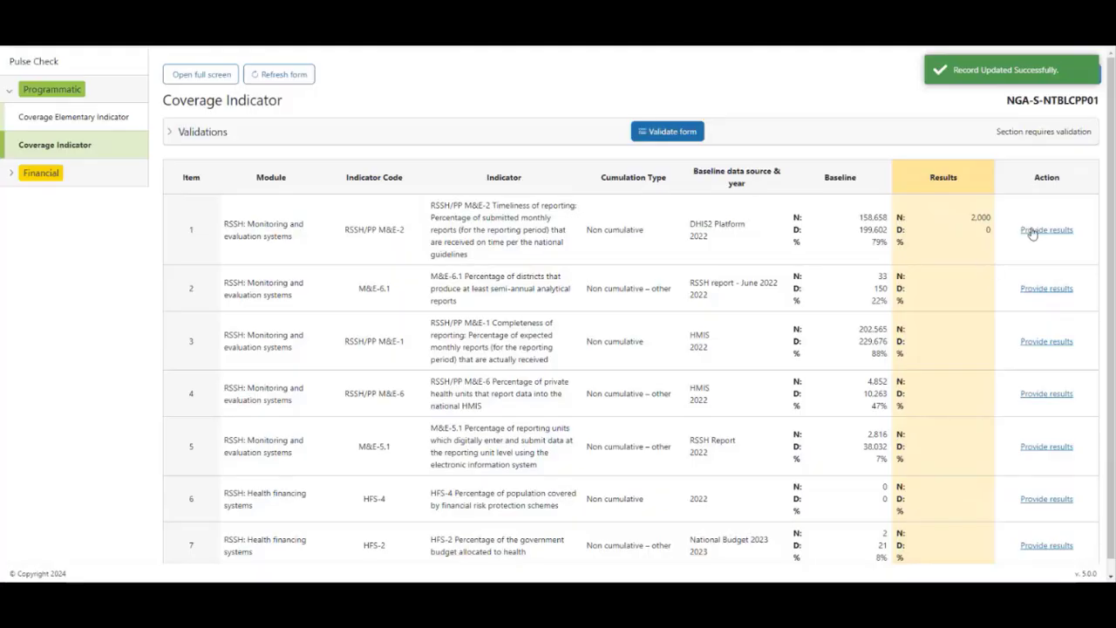
{"action": "left_click", "coordinate": [1034, 230]}
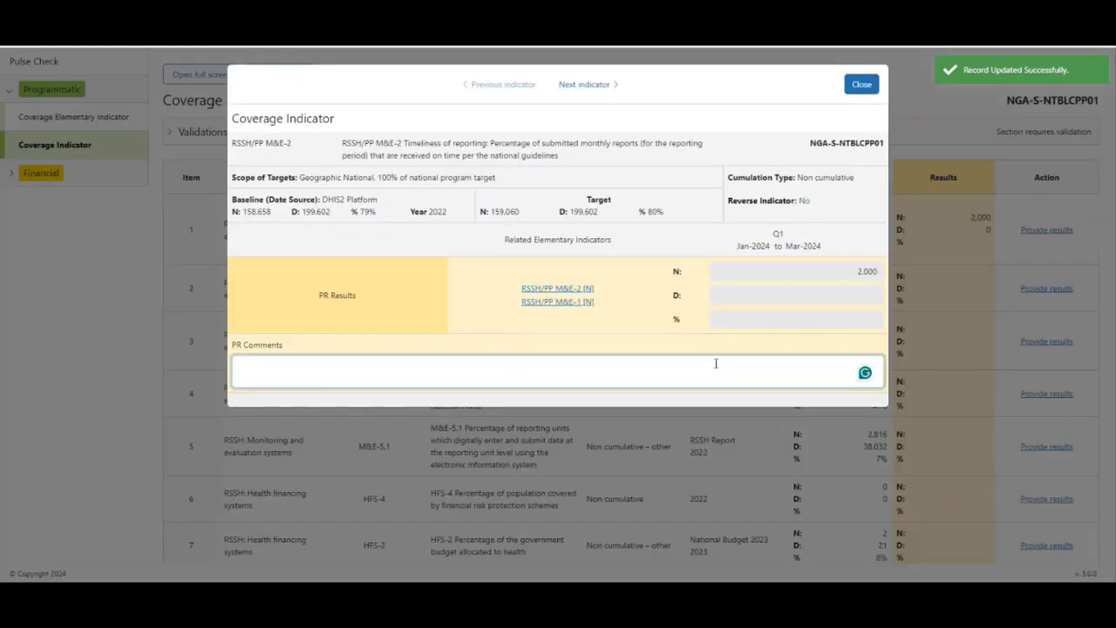
{"action": "type", "text": "PR comments"}
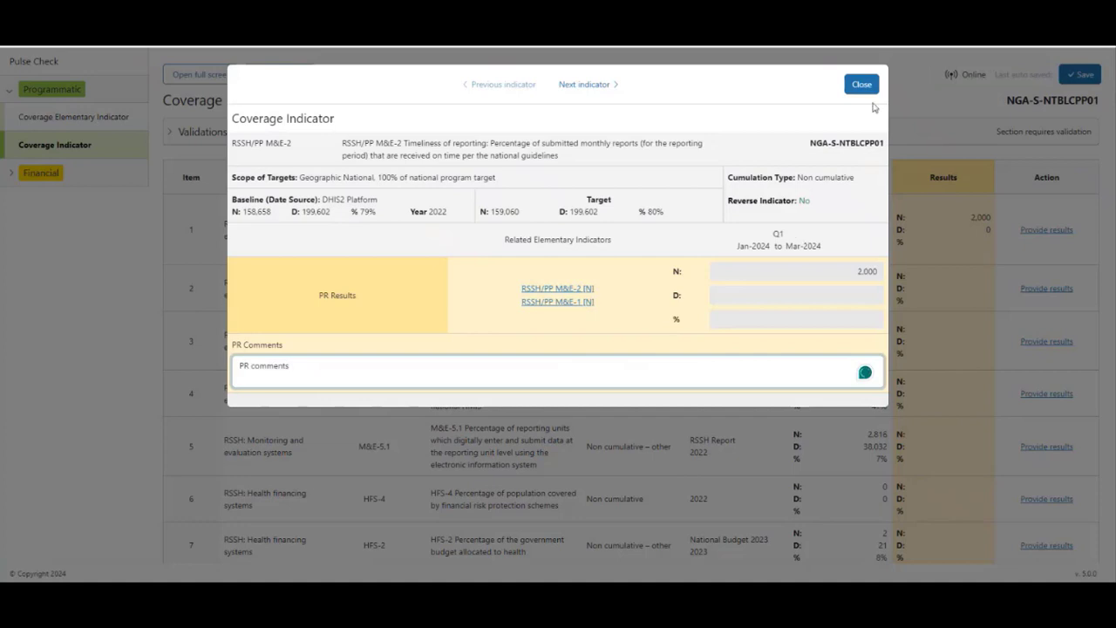
{"action": "left_click", "coordinate": [866, 84]}
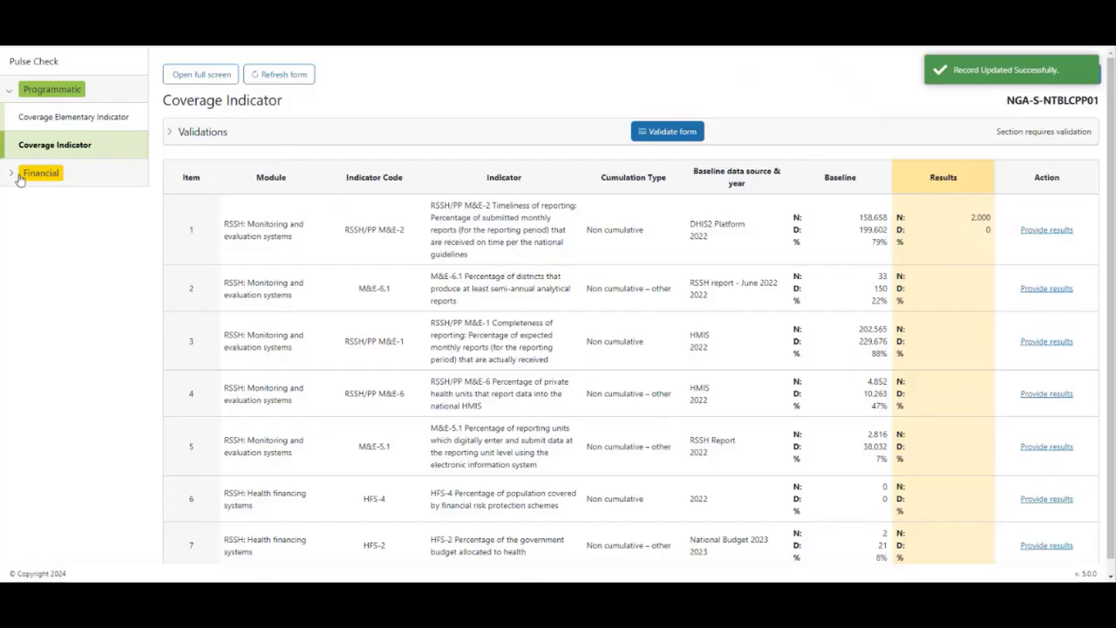
In the financial Cash Reconciliation form, set item 1.1's beginning cash balance to 1,000 regular funds with the comment "PR Comments"
{"action": "left_click", "coordinate": [10, 177]}
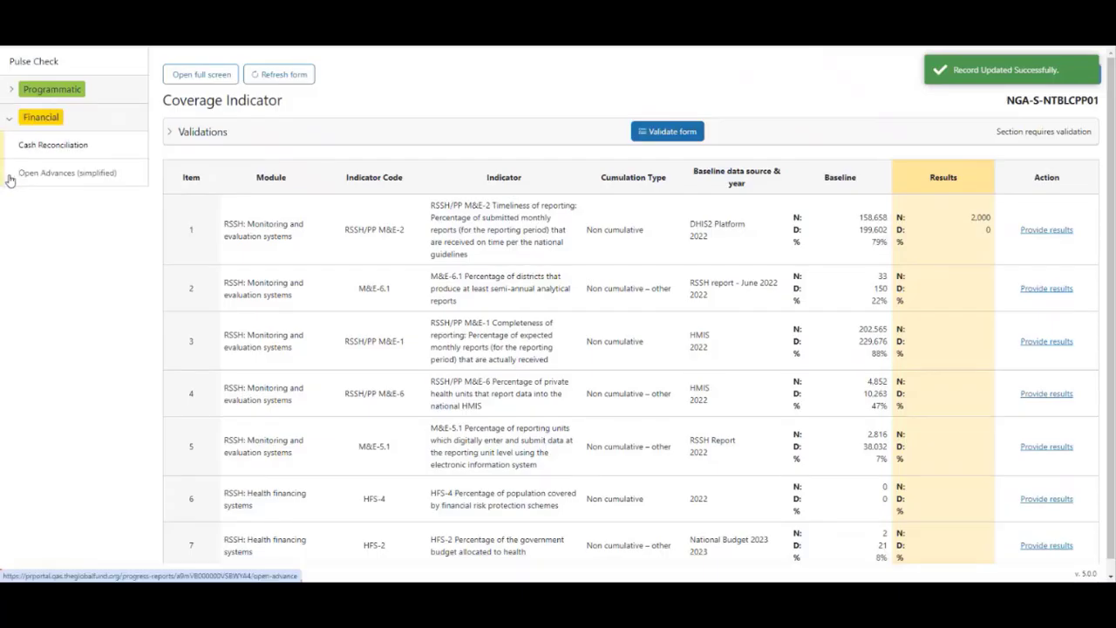
{"action": "left_click", "coordinate": [33, 150]}
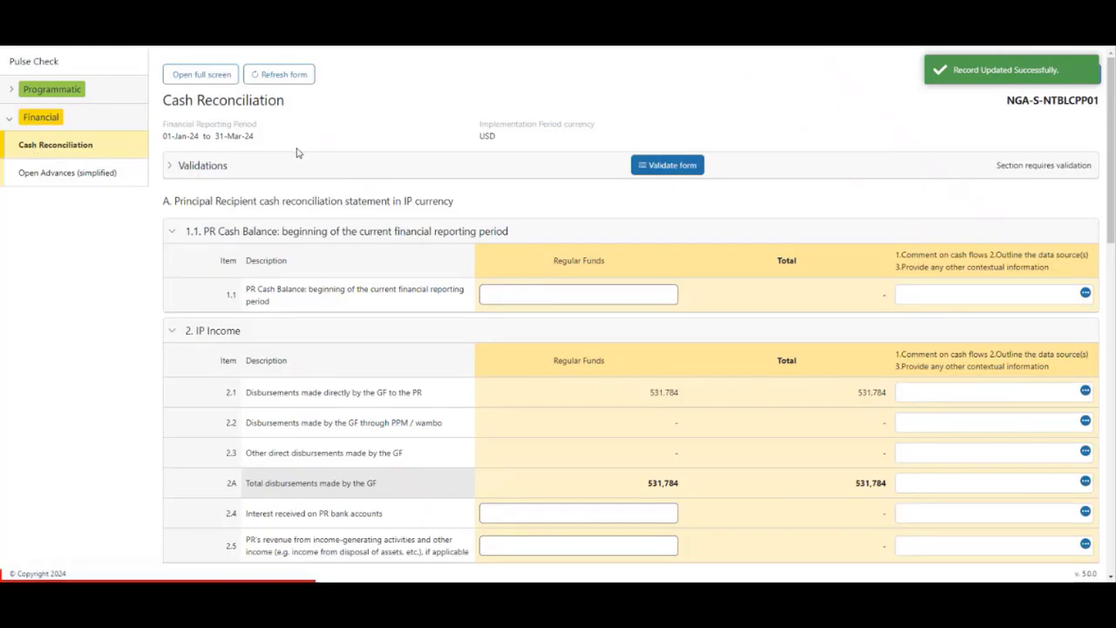
{"action": "left_click", "coordinate": [524, 291]}
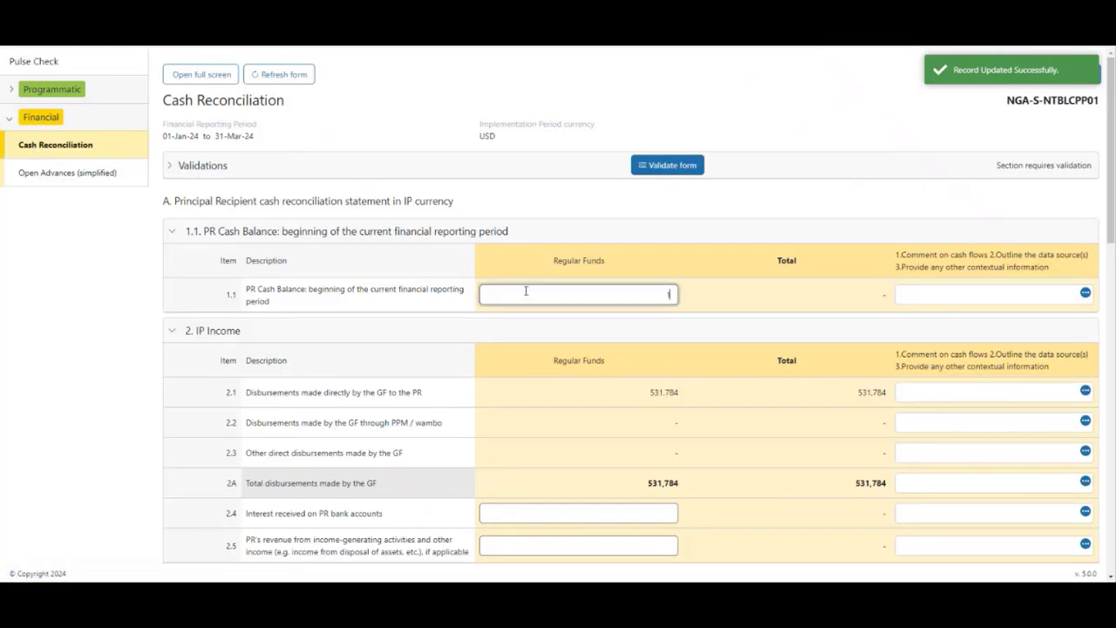
{"action": "type", "text": "1000"}
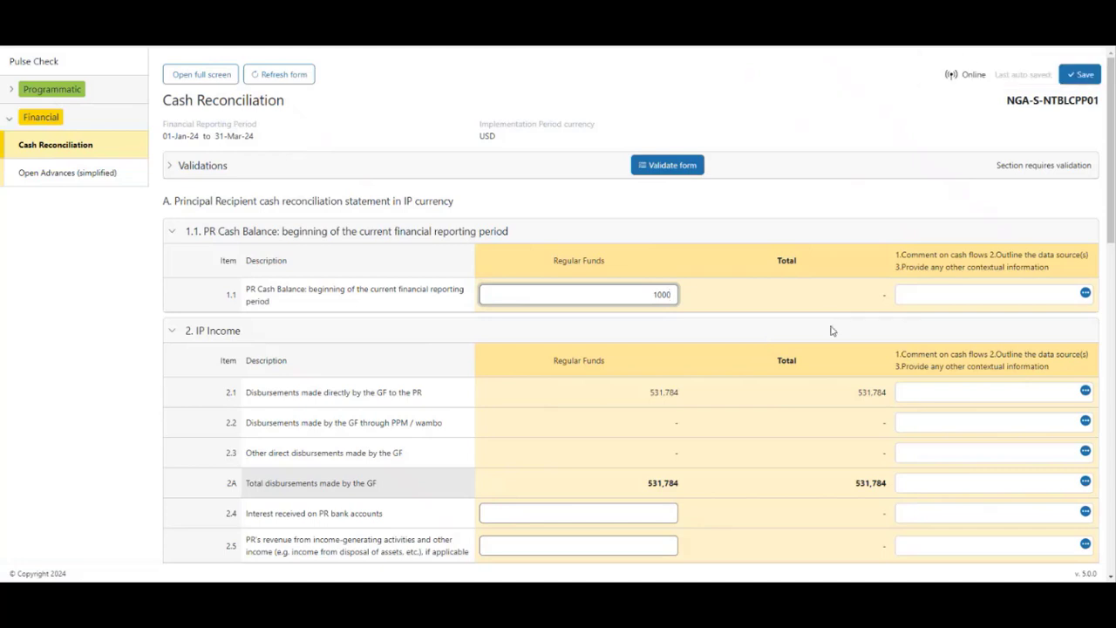
{"action": "left_click", "coordinate": [917, 298]}
{"action": "type", "text": "PR"}
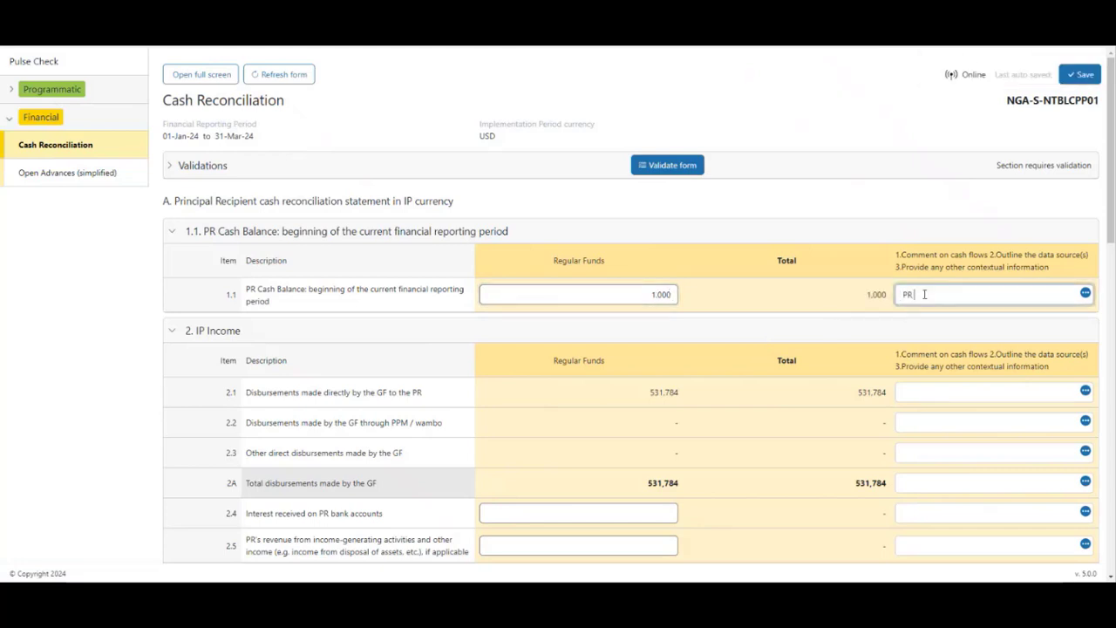
{"action": "type", "text": " Comments"}
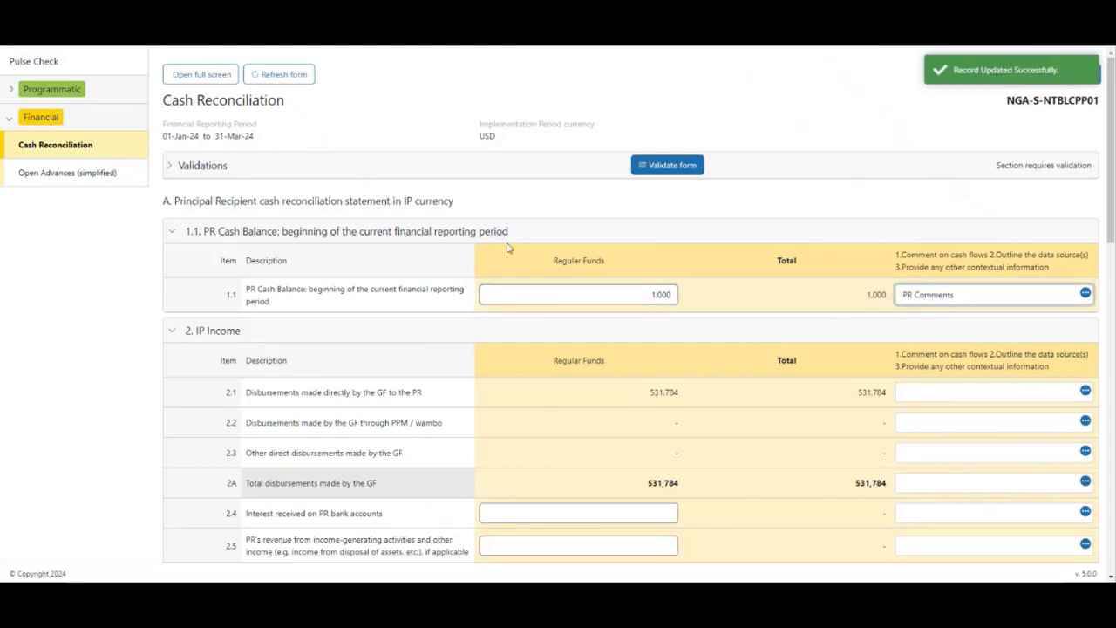
In the Open Advances (simplified) form, enter regular funds of 1,000 for both SR advances and PR procurement advances
{"action": "left_click", "coordinate": [96, 177]}
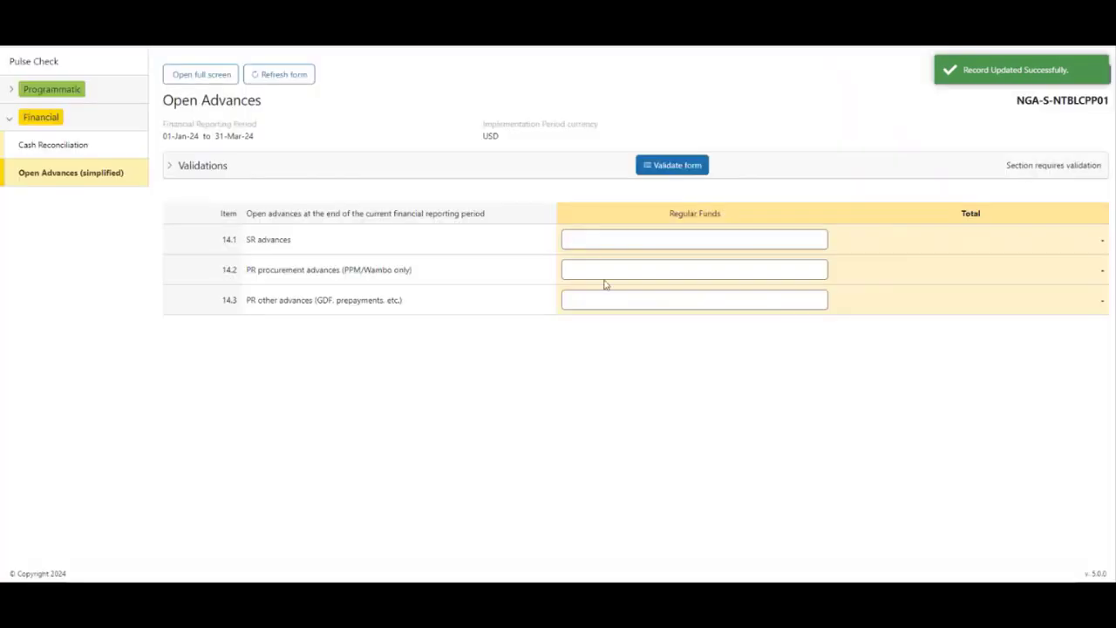
{"action": "left_click", "coordinate": [611, 236]}
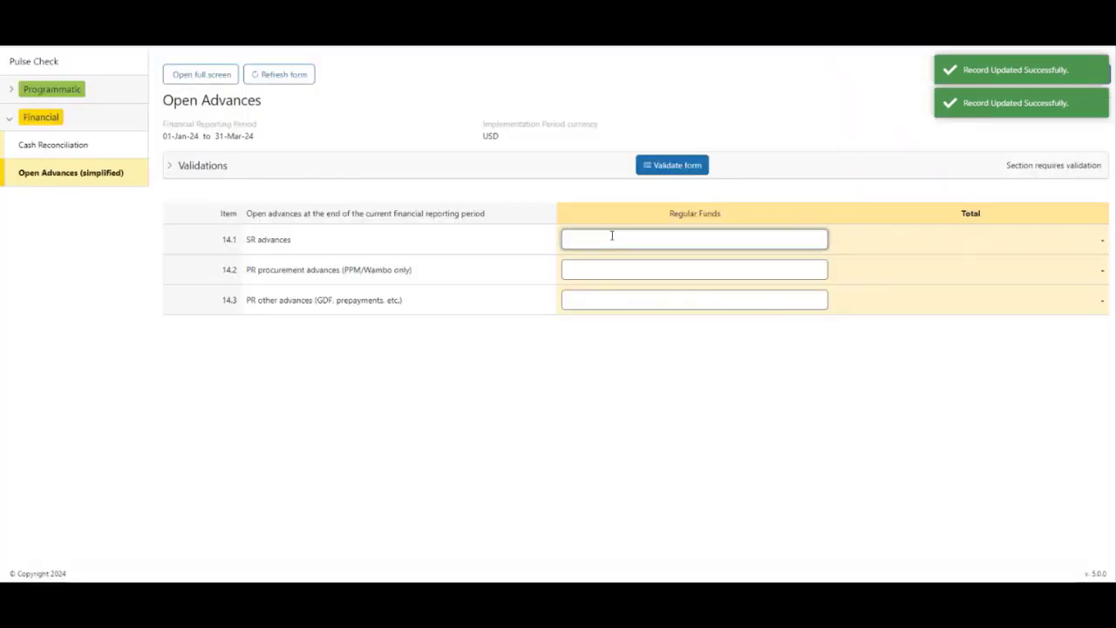
{"action": "type", "text": "1,000"}
{"action": "left_click", "coordinate": [641, 272]}
{"action": "type", "text": "1000"}
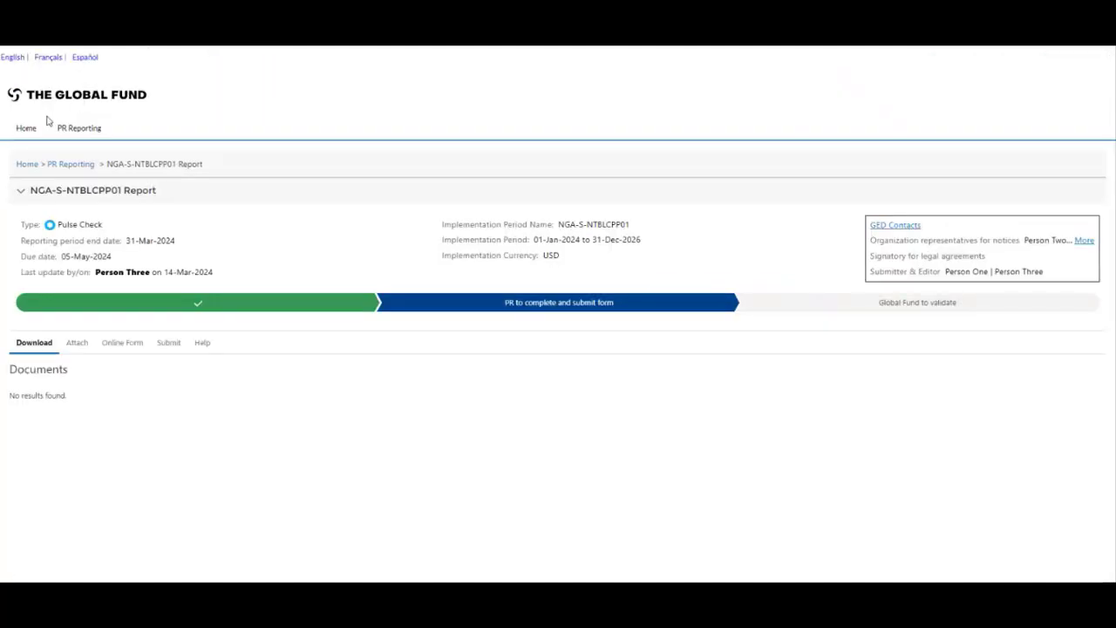
Return to the PR Reporting list and open the online form of the in-progress TGO-H-PMTP03 Pulse Check
{"action": "left_click", "coordinate": [65, 129]}
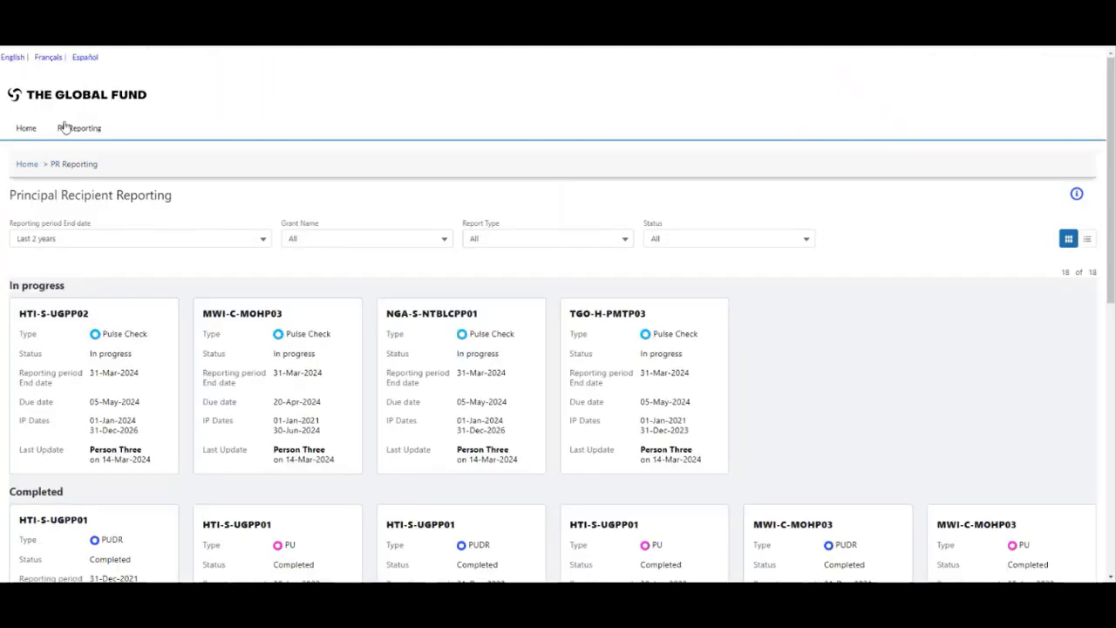
{"action": "left_click", "coordinate": [609, 354]}
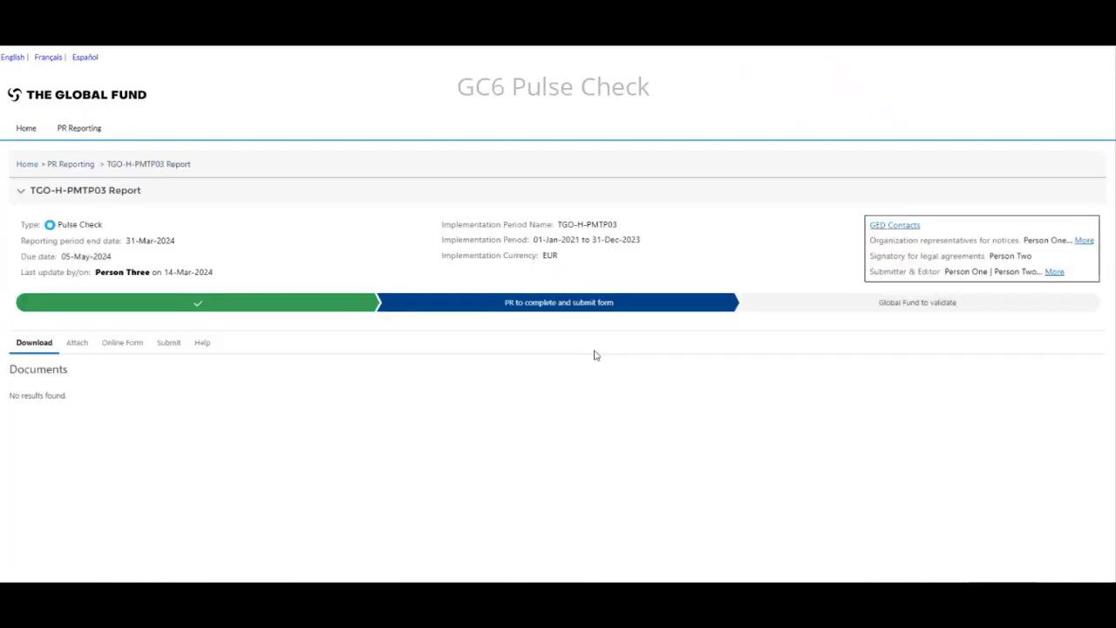
{"action": "left_click", "coordinate": [123, 347]}
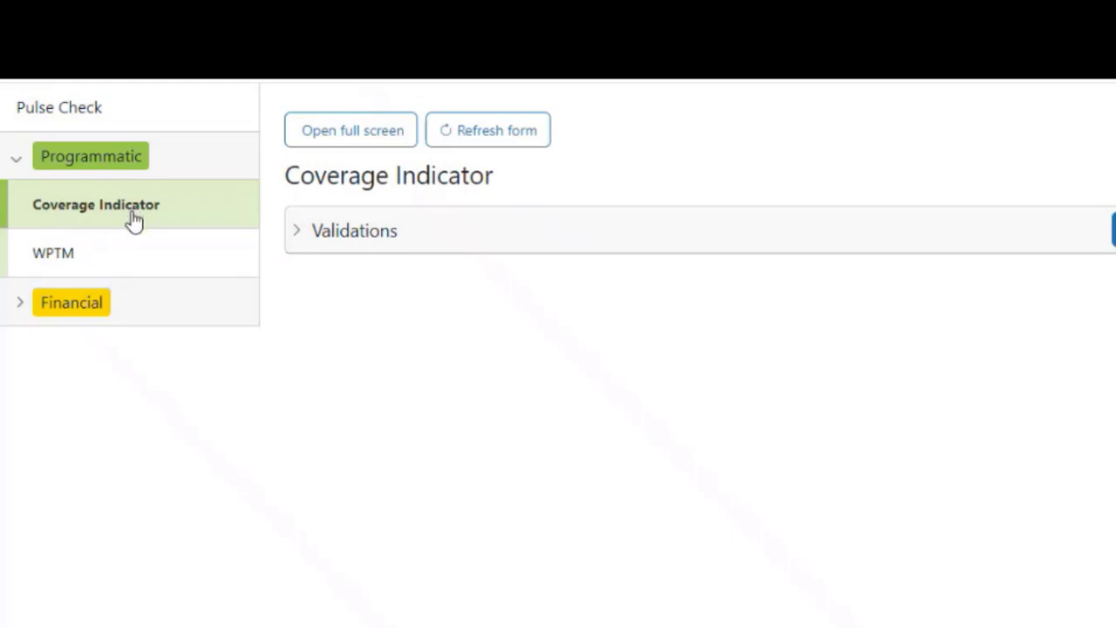
In the WPTM form, set item 1's progress status to Started and enter "PR Comments" as its comment
{"action": "left_click", "coordinate": [64, 260]}
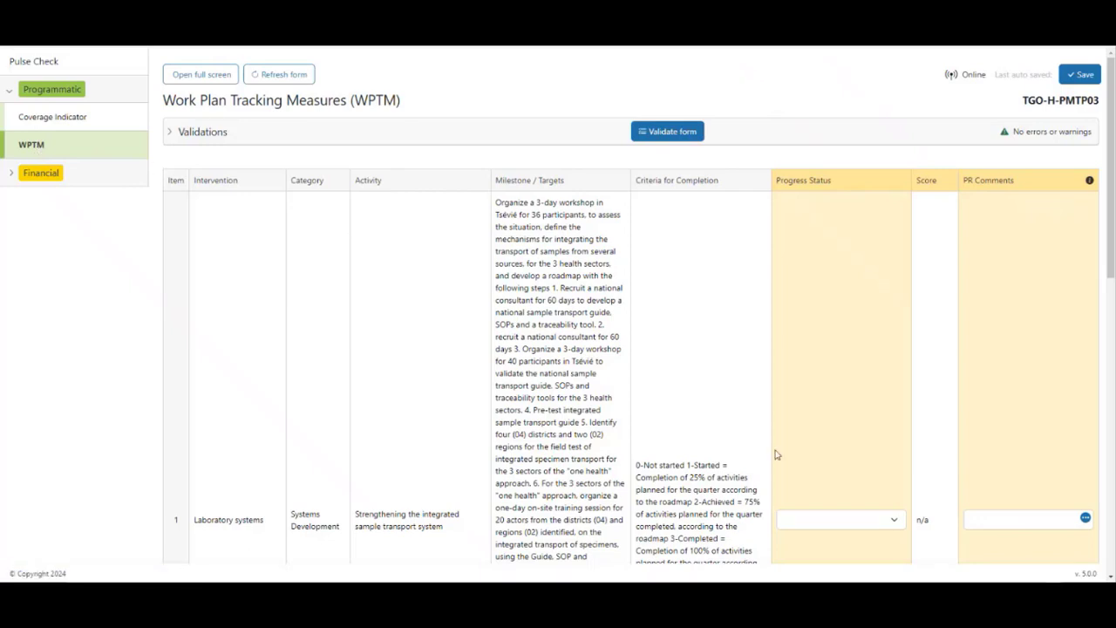
{"action": "left_click", "coordinate": [832, 549]}
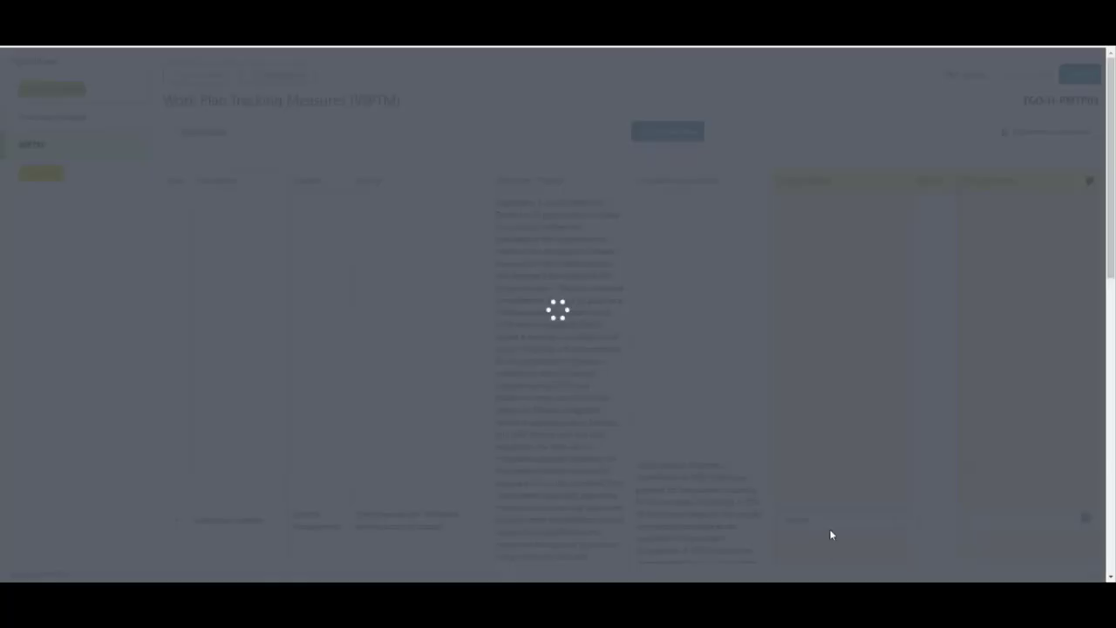
{"action": "left_click", "coordinate": [994, 520]}
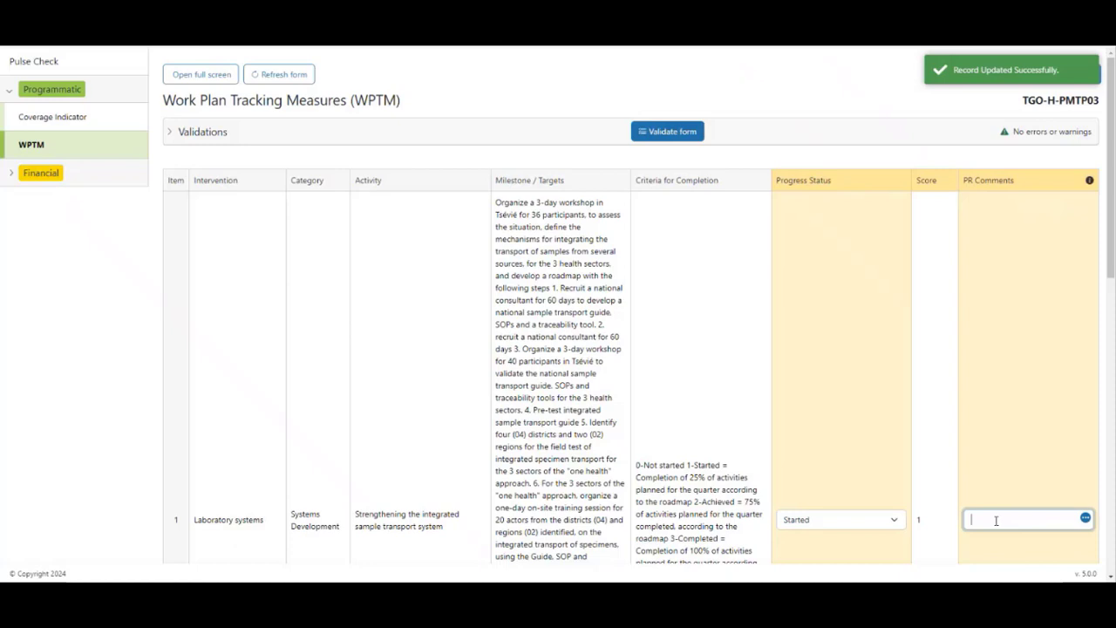
{"action": "type", "text": "PR Commetnts"}
{"action": "left_click", "coordinate": [98, 390]}
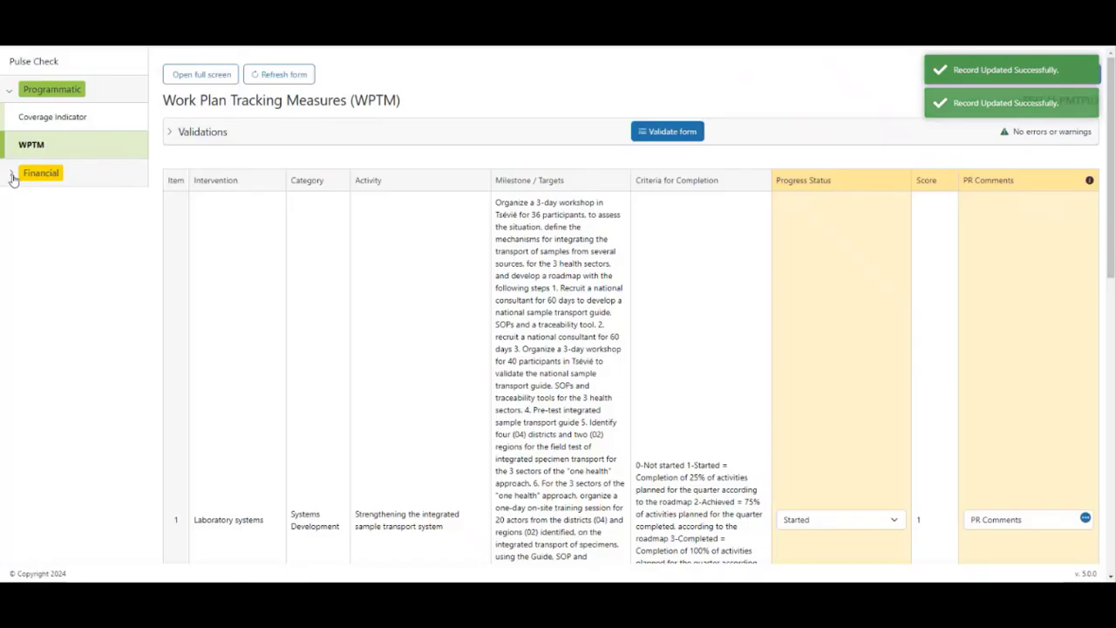
Open the Cash Reconciliation form in the Financial section of the TGO-H-PMTP03 report
{"action": "left_click", "coordinate": [13, 177]}
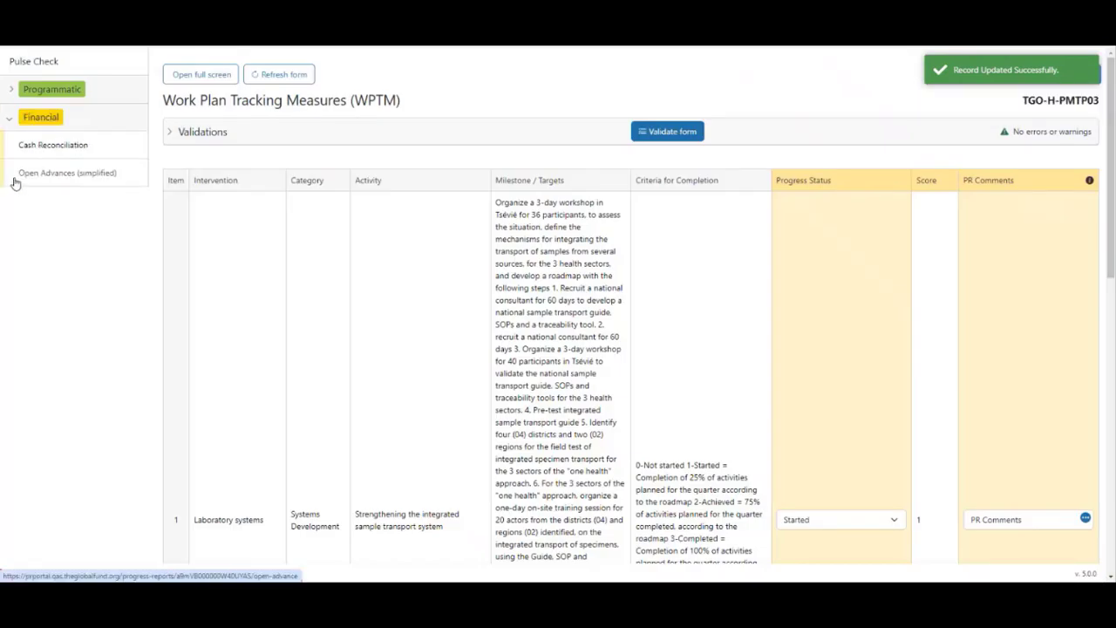
{"action": "left_click", "coordinate": [35, 151]}
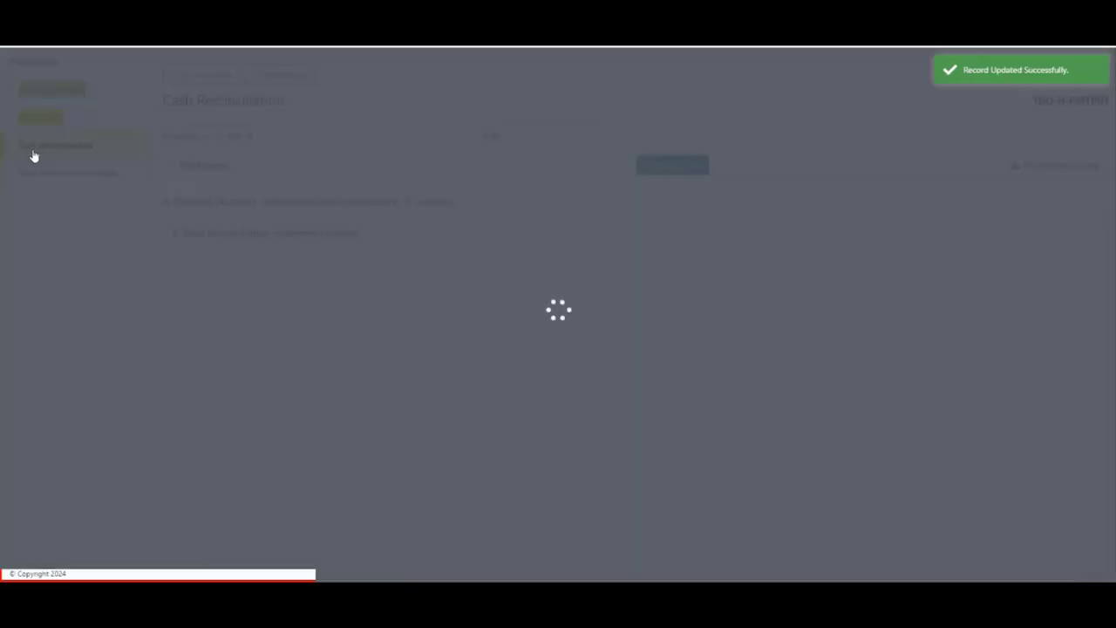